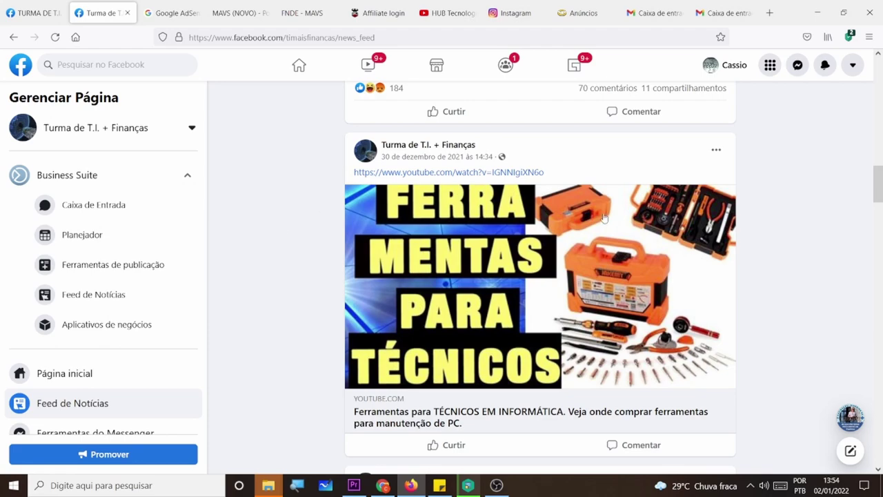
Look through the posts in the news feed of the Turma de T.I. + Finanças page
scroll(541, 251, down, 3)
scroll(541, 251, down, 4)
scroll(541, 251, up, 9)
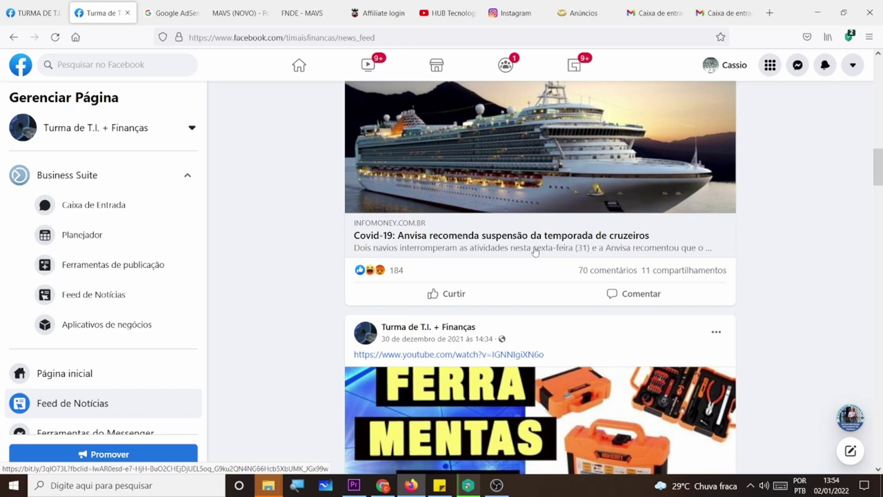
scroll(535, 251, down, 3)
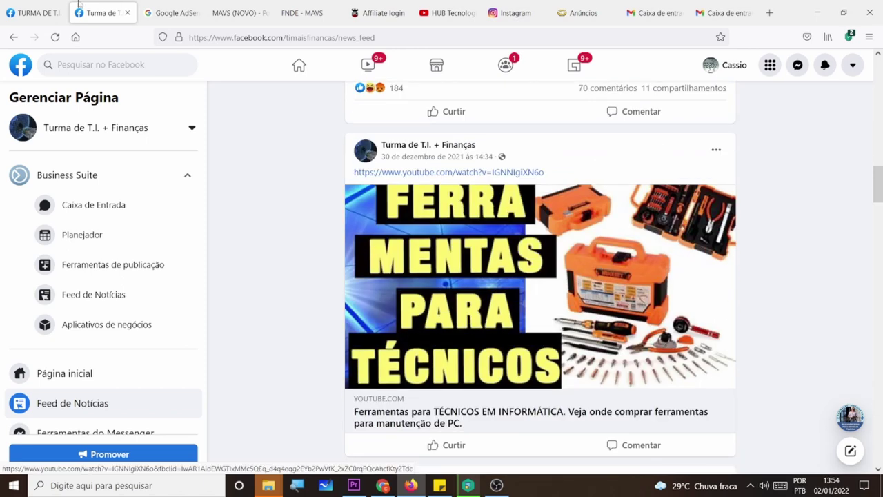
Switch to the TURMA DE T.I. + FINANÇAS group and look through its recent posts
key(ctrl+shift+Tab)
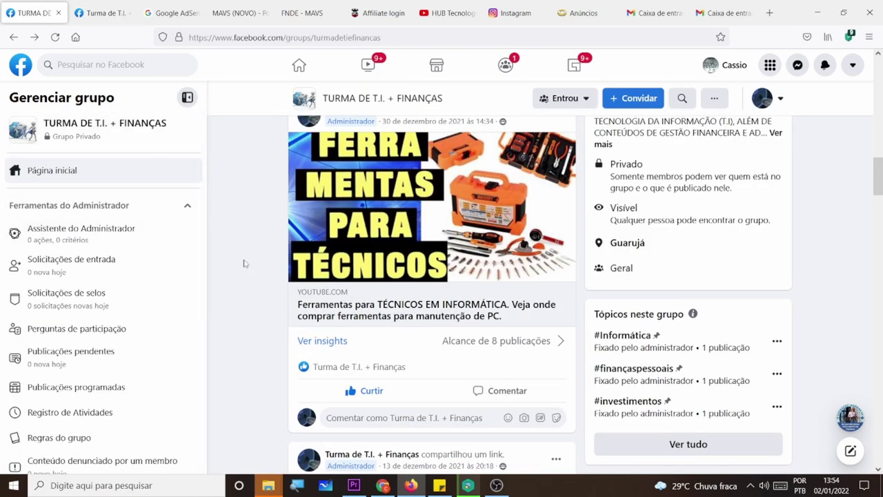
scroll(328, 221, down, 1)
scroll(328, 221, down, 3)
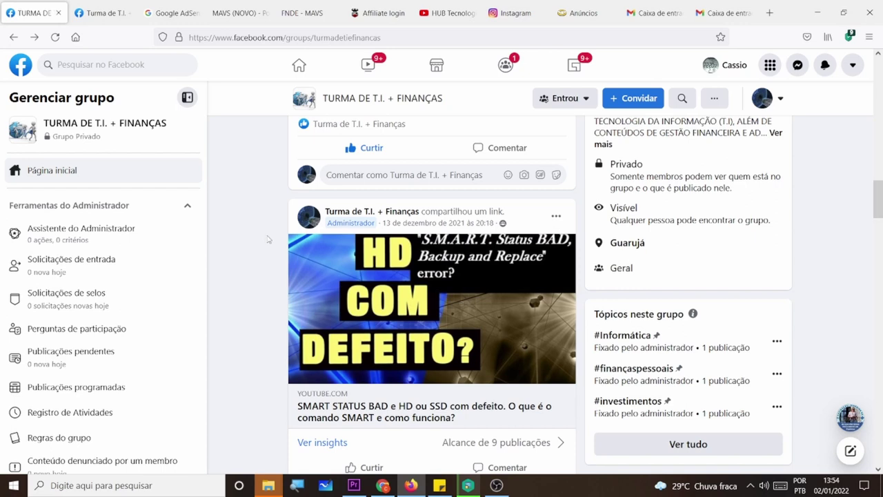
scroll(321, 280, up, 9)
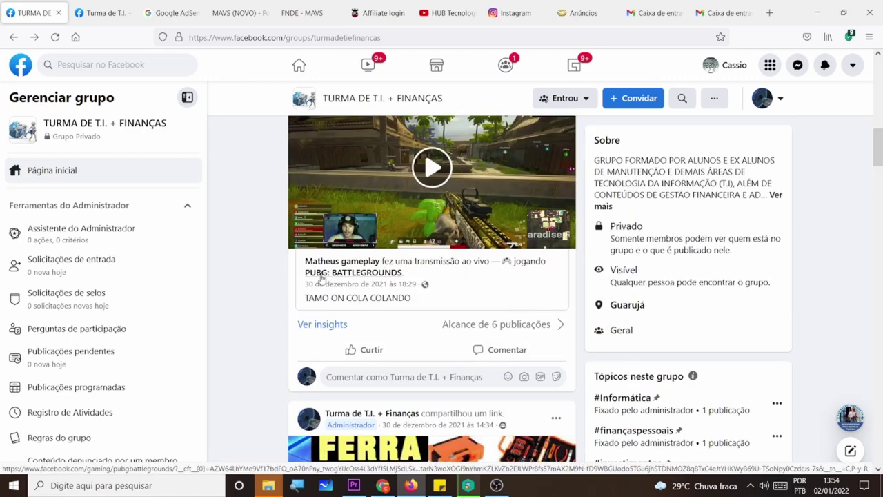
scroll(320, 280, up, 3)
scroll(320, 280, down, 4)
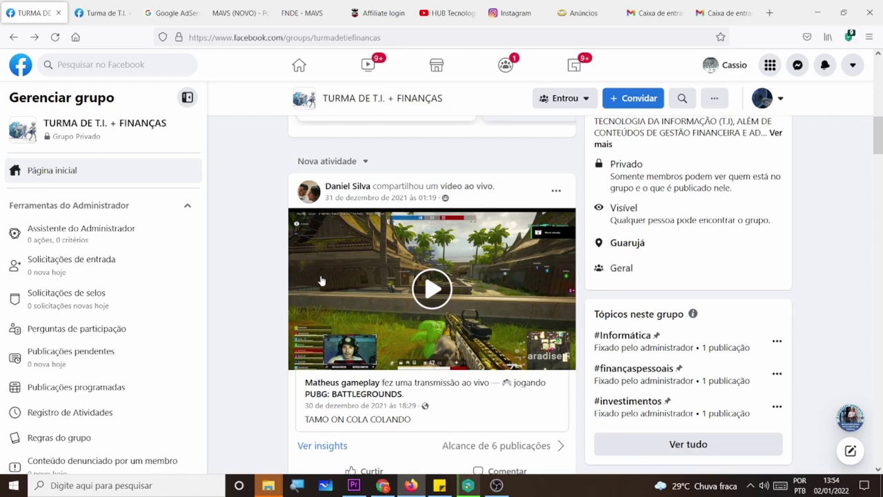
click(382, 485)
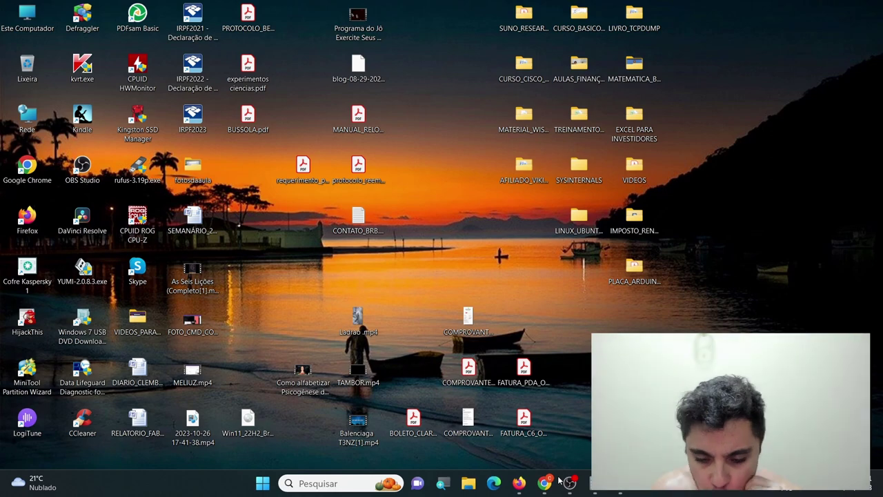
key(super)
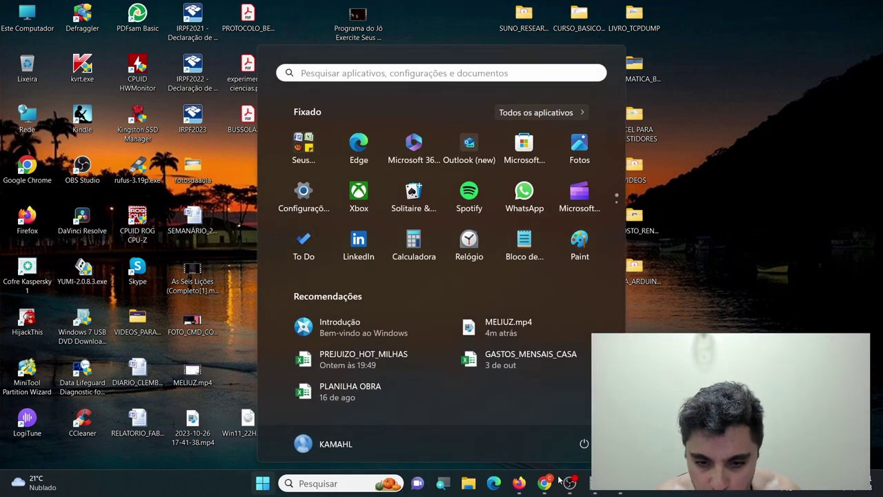
key(super)
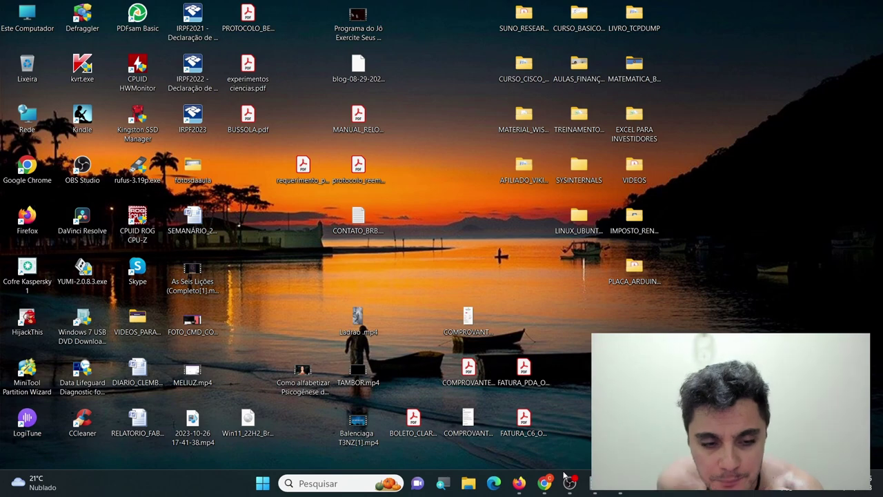
key(super)
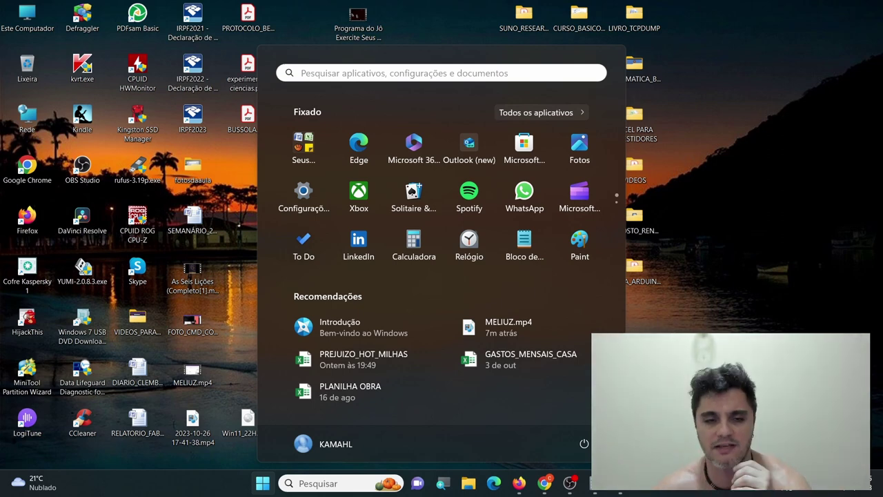
click(723, 319)
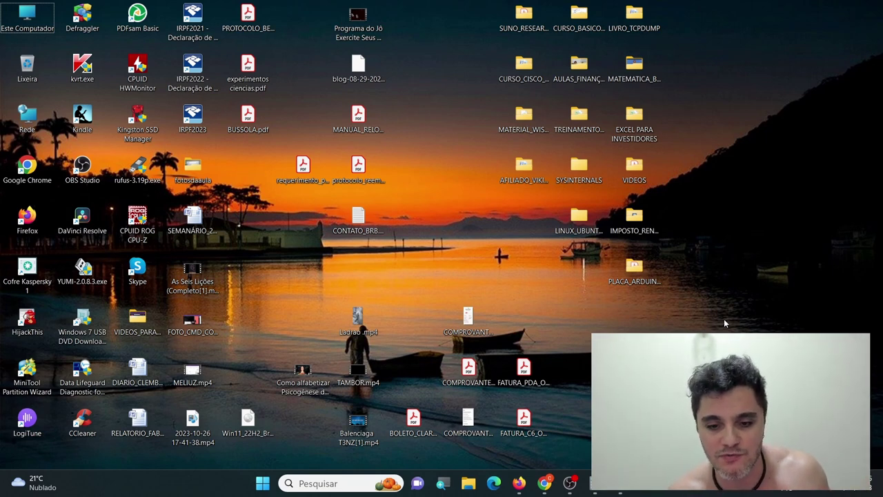
key(super)
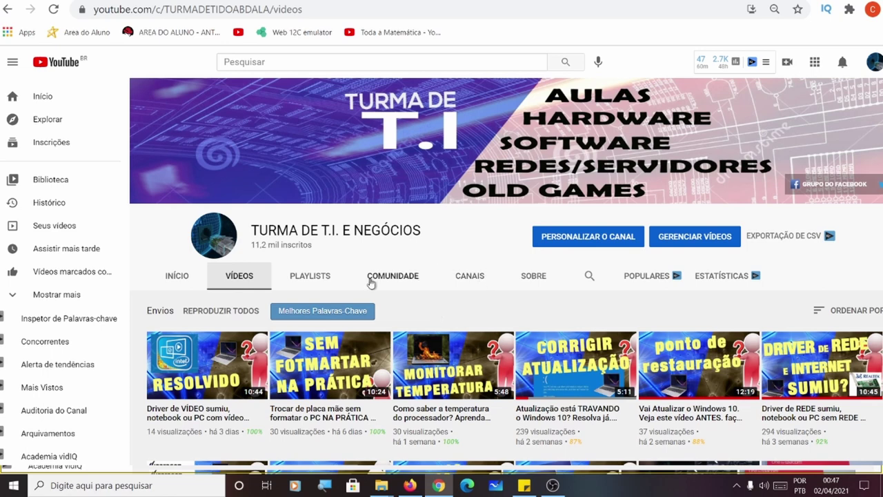
Open the playlists of the TURMA DE T.I. E NEGÓCIOS channel and browse through to the next set of created playlists
click(331, 279)
scroll(345, 317, down, 3)
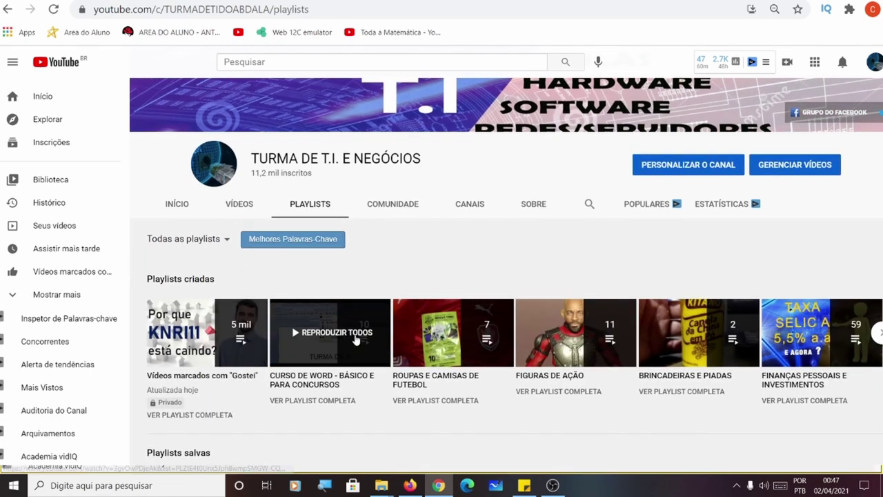
scroll(356, 340, up, 2)
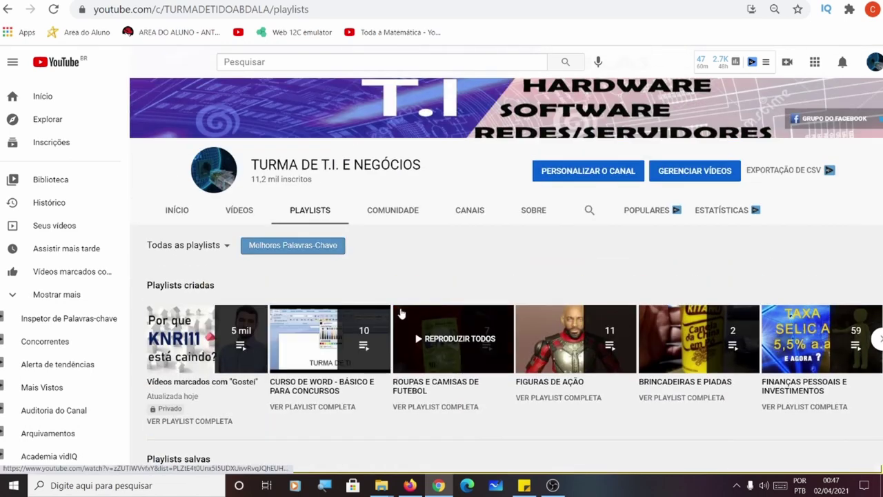
scroll(400, 312, down, 3)
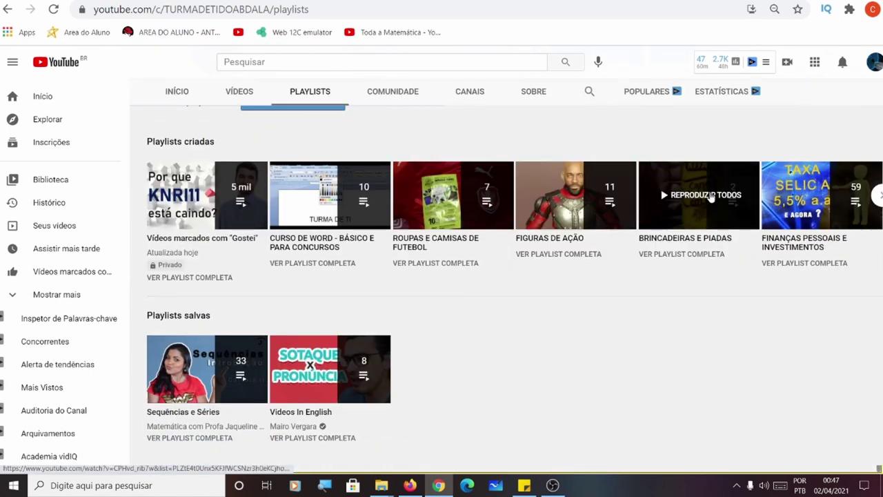
scroll(664, 273, up, 3)
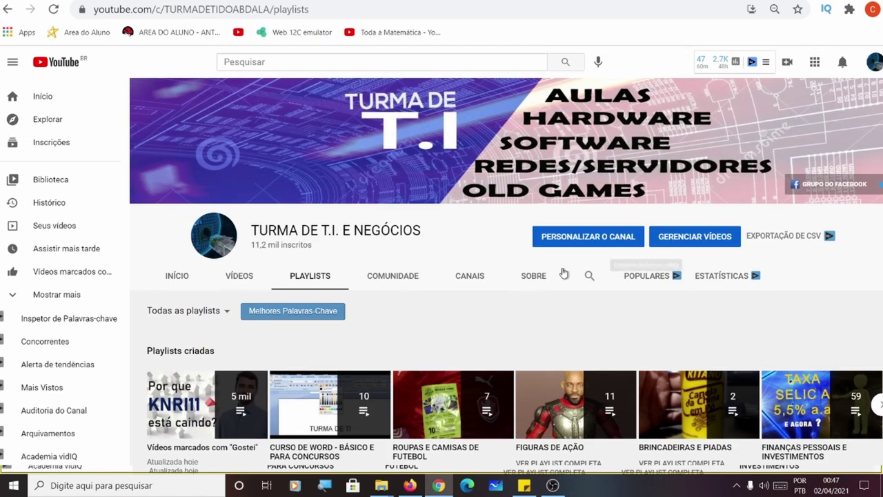
click(875, 407)
scroll(790, 406, down, 3)
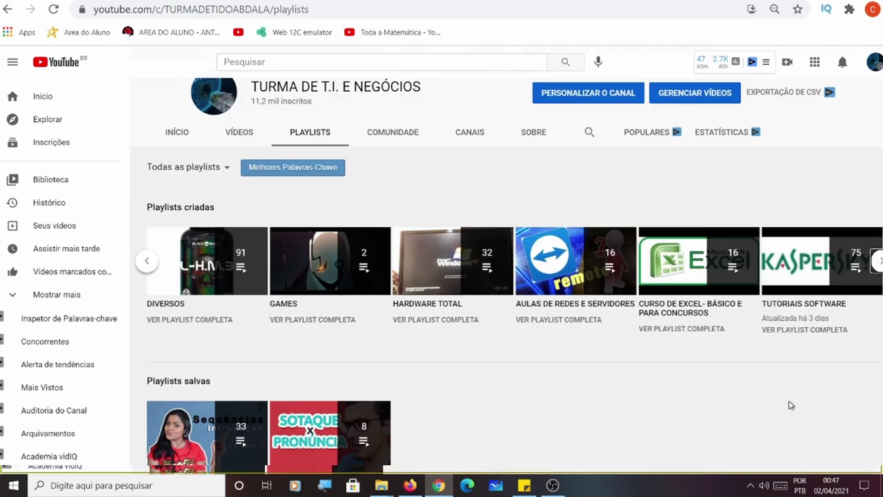
Return to the channel's list of videos and look through the uploads
scroll(791, 406, up, 2)
click(239, 277)
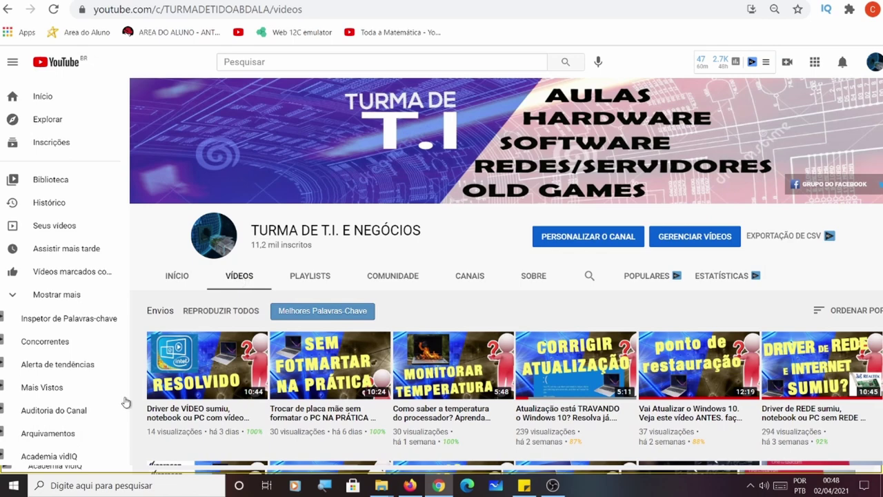
scroll(127, 402, down, 1)
scroll(385, 383, down, 3)
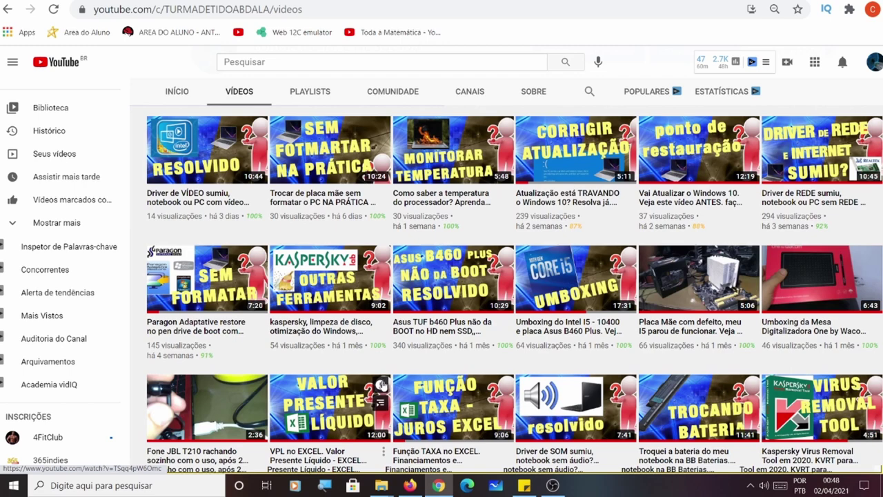
scroll(384, 386, up, 3)
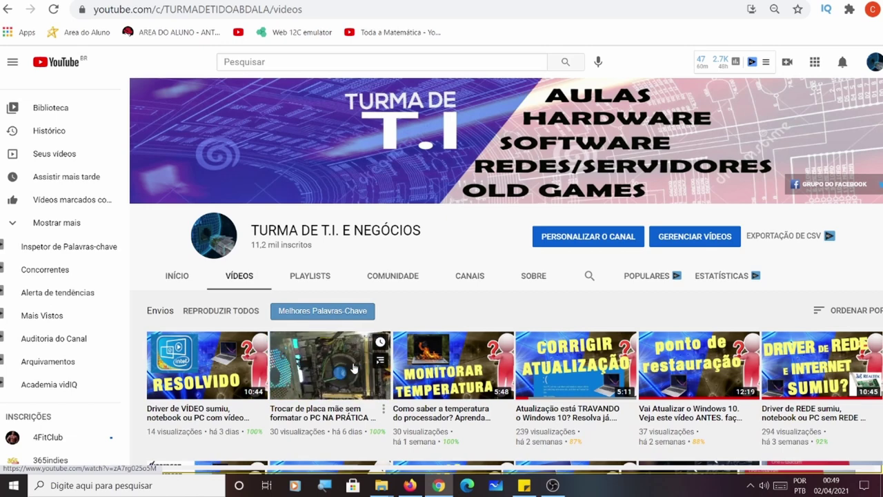
scroll(358, 367, down, 2)
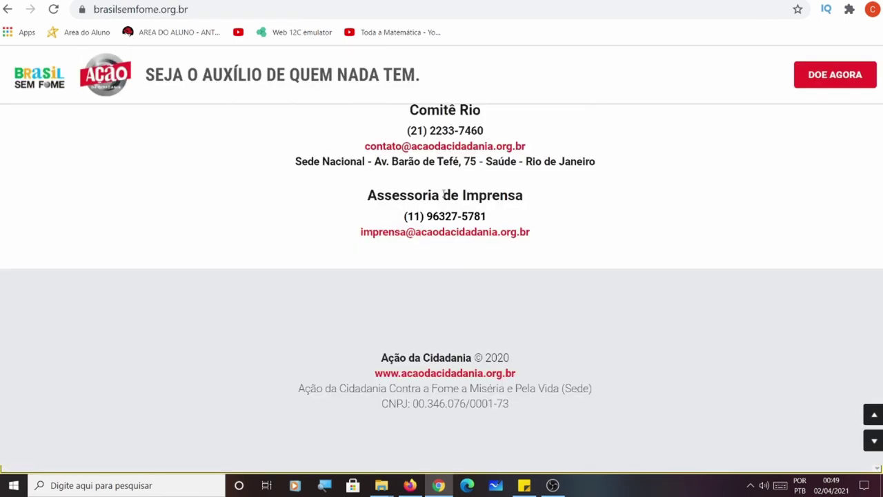
Review the Brasil Sem Fome campaign page from its footer back up to the main banner
scroll(444, 193, up, 15)
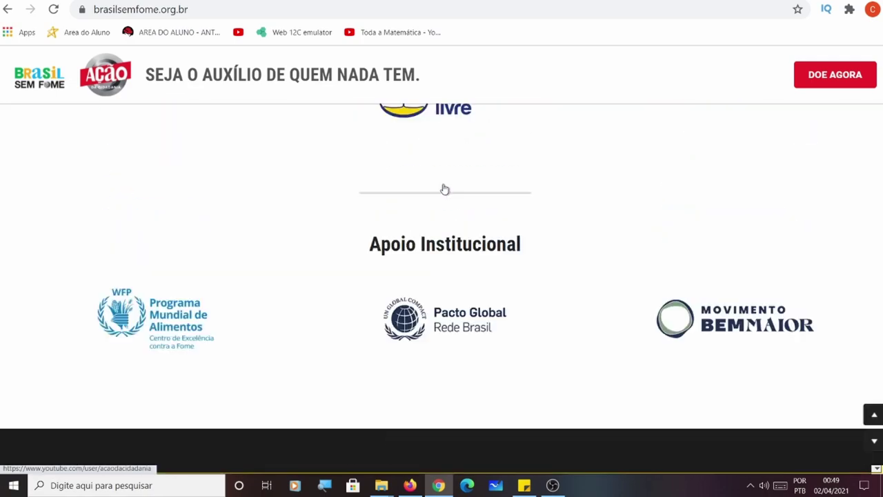
scroll(444, 189, up, 12)
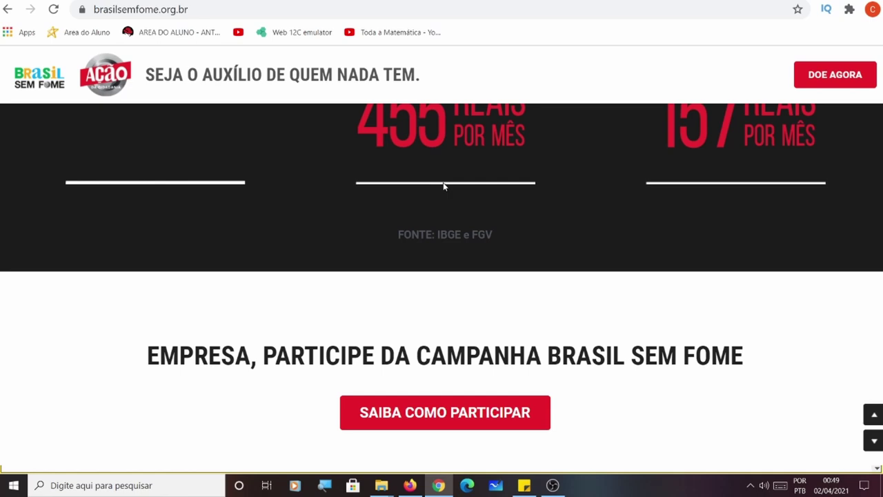
scroll(443, 185, up, 5)
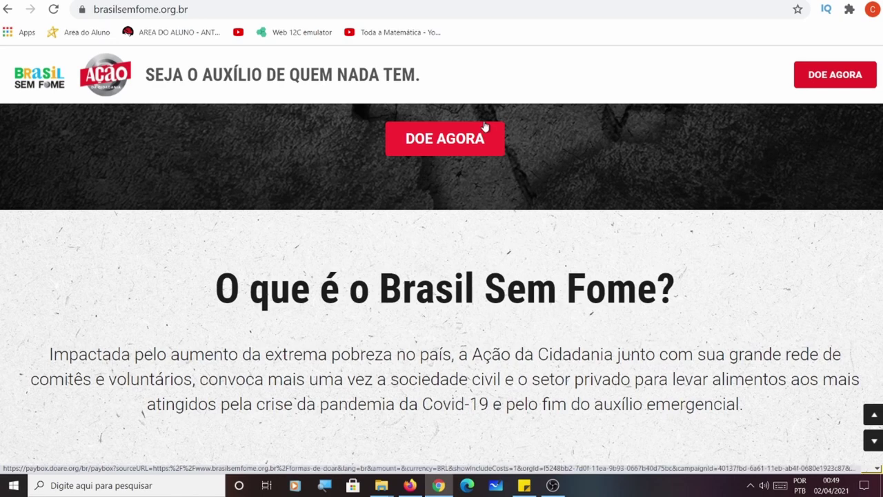
scroll(485, 128, up, 6)
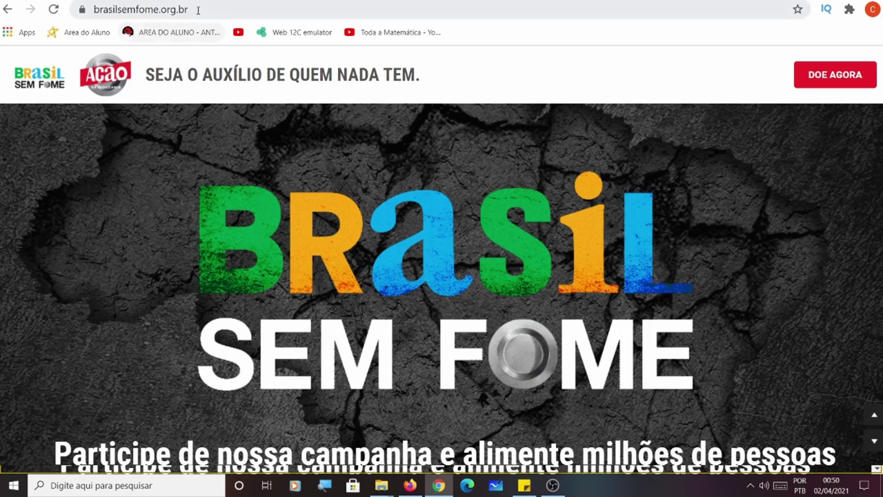
Open the Brasil Sem Fome donation form and choose Outro valor as the amount with Boleto as the payment method
click(806, 81)
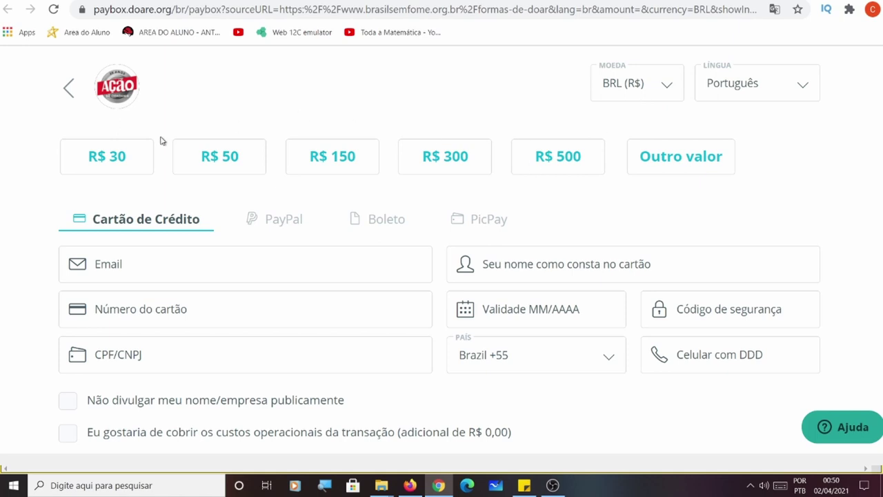
click(679, 160)
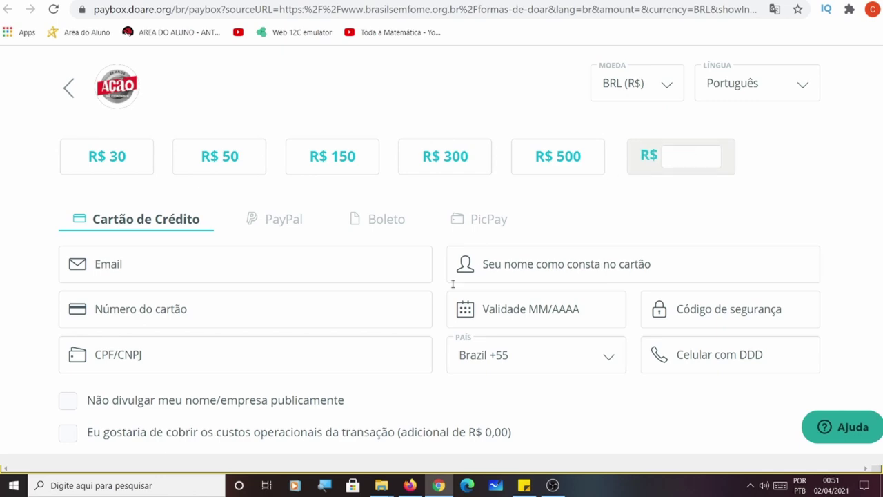
scroll(538, 212, down, 5)
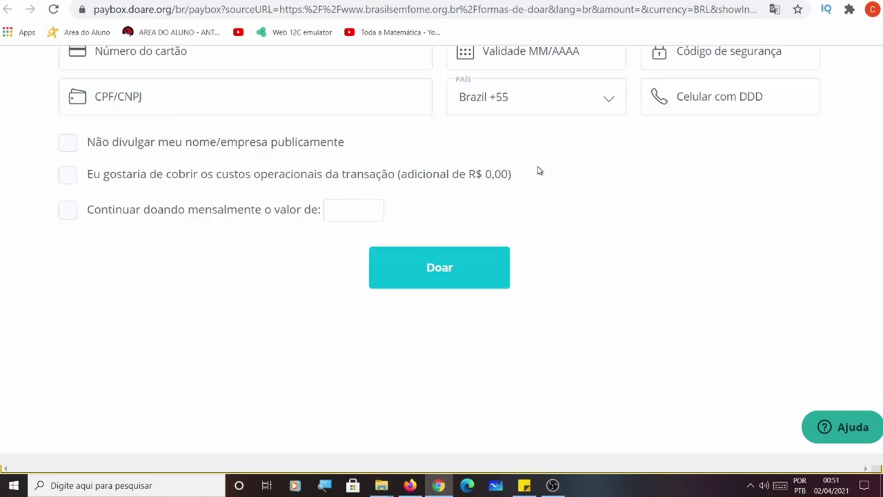
scroll(487, 275, up, 5)
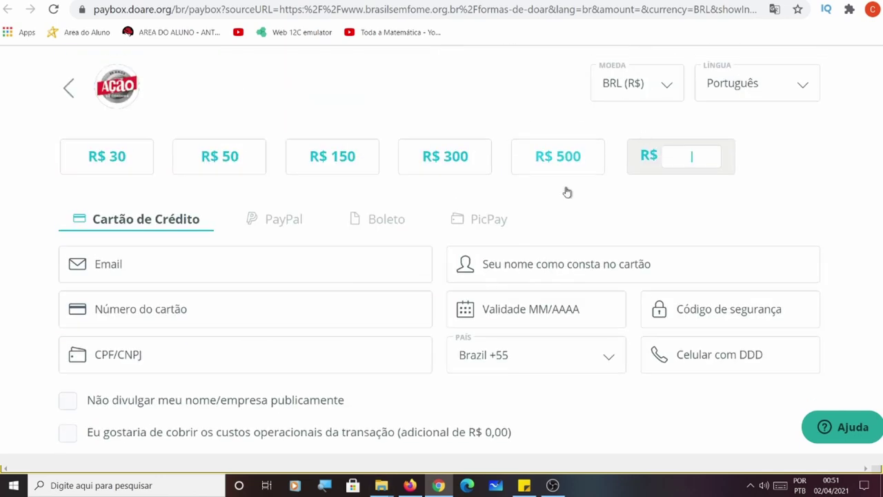
click(370, 220)
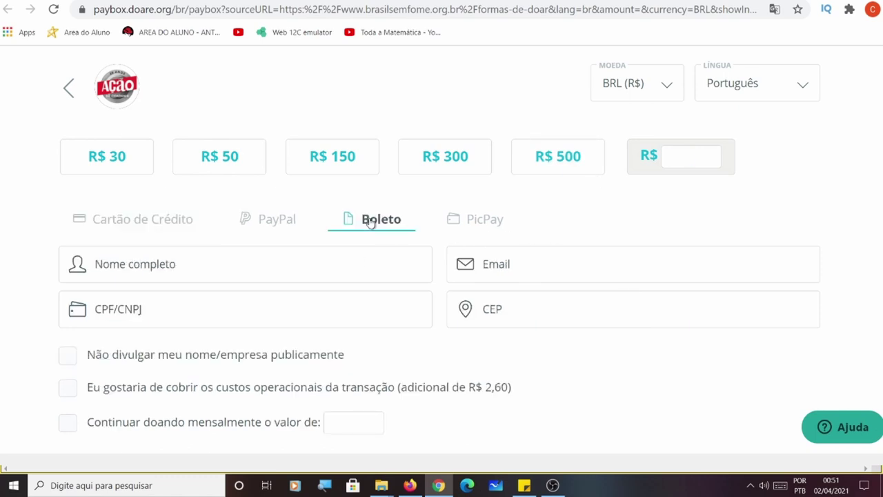